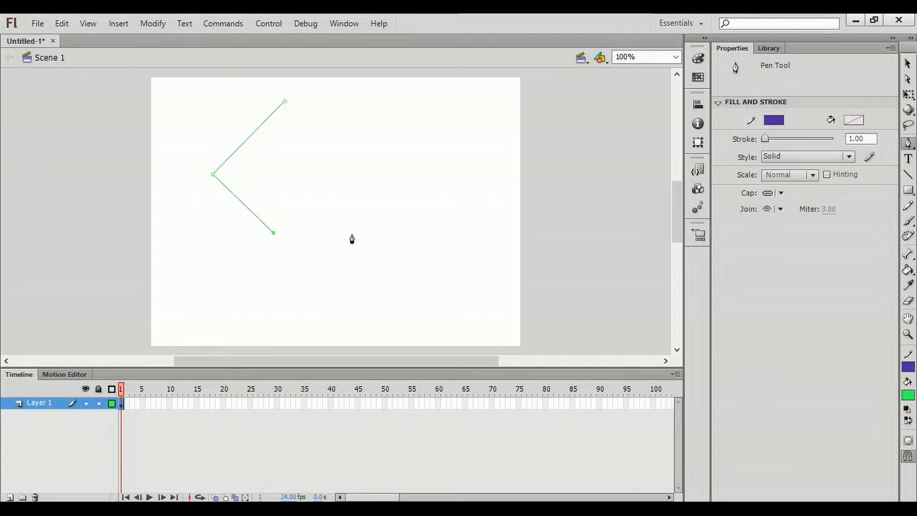
# Continue the Pen path with straight segments that cross over each other and close it at its starting point.
pyautogui.click(370, 177)
pyautogui.click(387, 112)
pyautogui.click(348, 87)
pyautogui.click(300, 94)
pyautogui.click(379, 248)
pyautogui.click(298, 248)
pyautogui.click(286, 187)
pyautogui.click(275, 127)
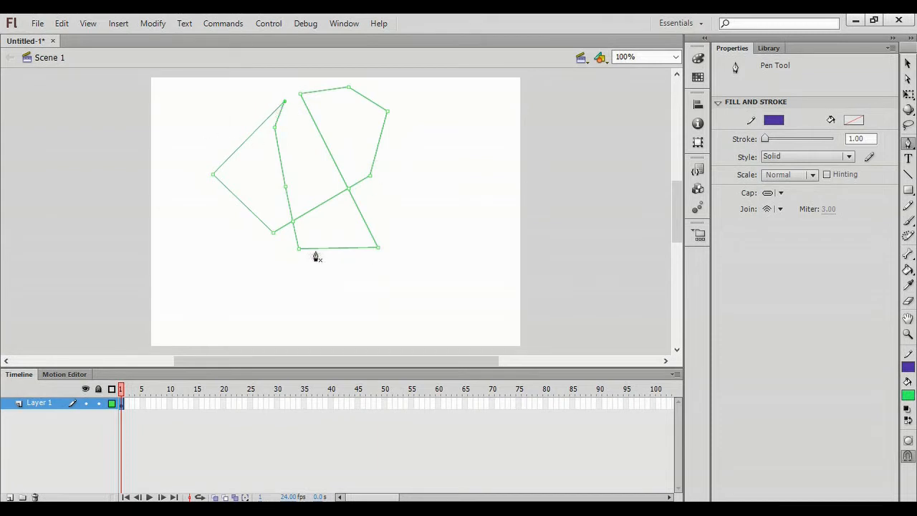
# Draw a separate closed five-sided outline with the Pen tool on the right part of the stage.
pyautogui.click(503, 122)
pyautogui.click(495, 195)
pyautogui.click(425, 235)
pyautogui.click(416, 176)
pyautogui.click(430, 108)
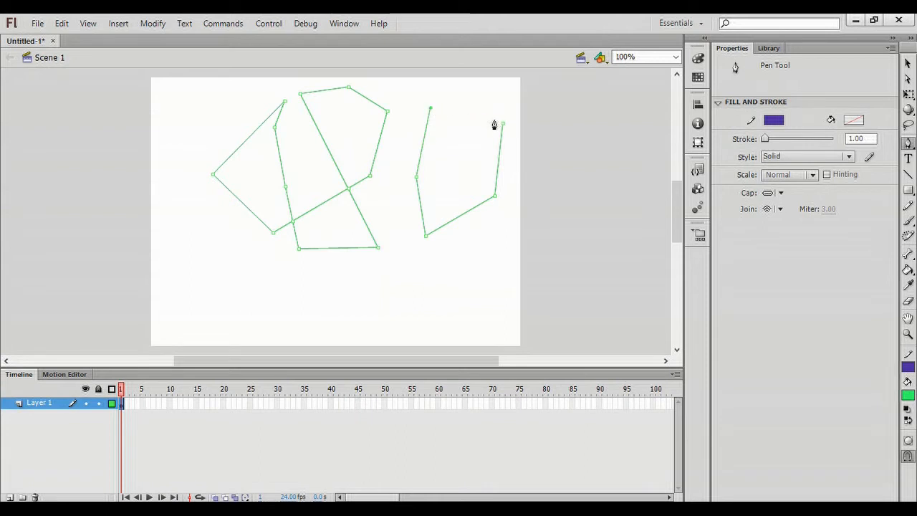
pyautogui.click(502, 123)
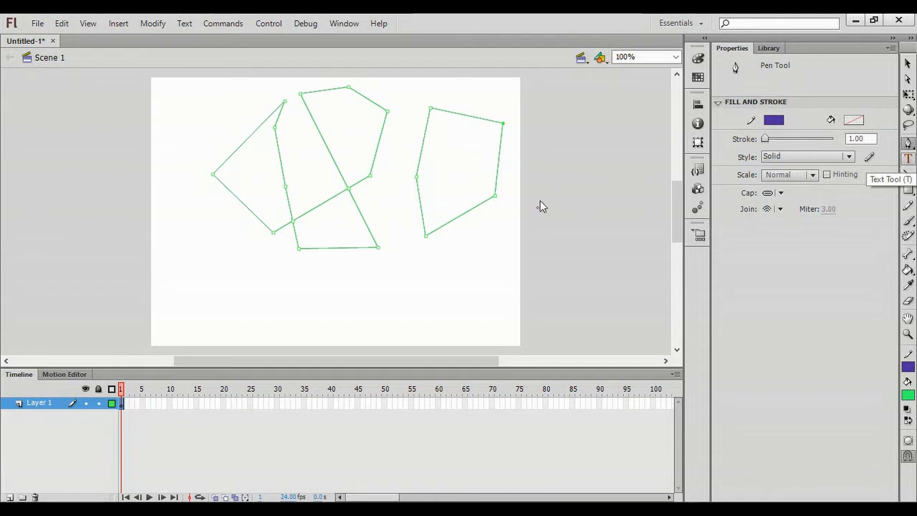
# Activate the Text tool with Classic Text as the text engine and Static Text as the type, with character settings expanded.
pyautogui.click(908, 159)
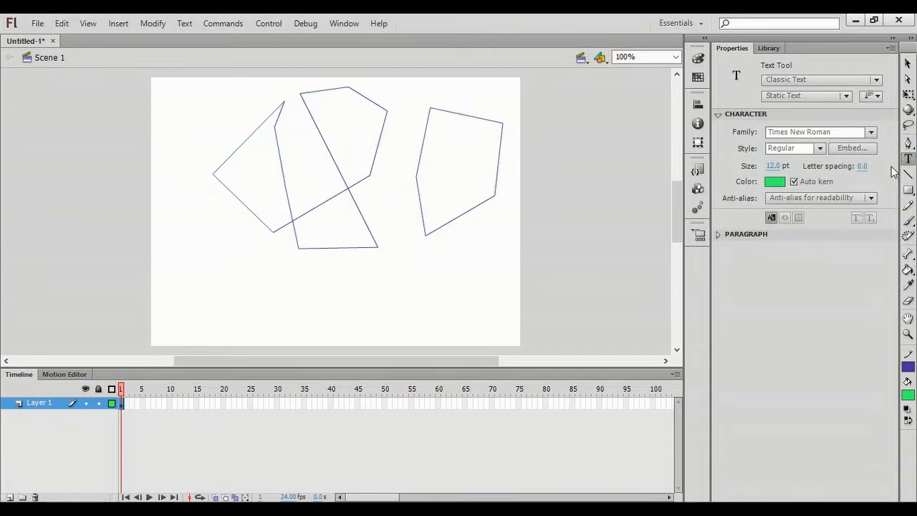
pyautogui.click(875, 80)
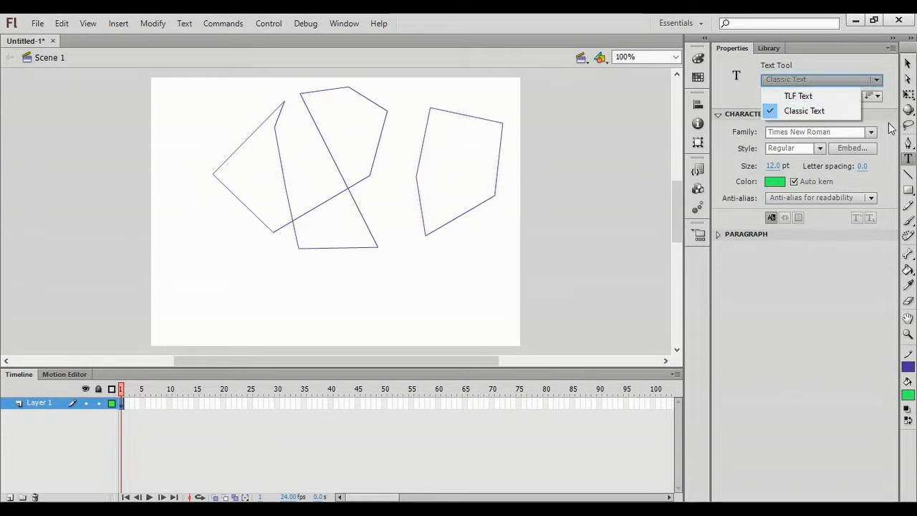
pyautogui.click(824, 110)
pyautogui.click(843, 96)
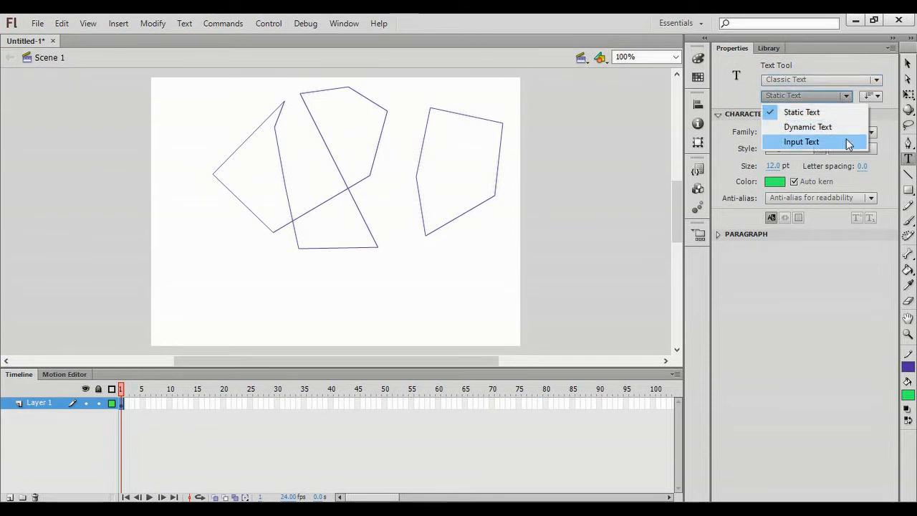
pyautogui.click(876, 116)
pyautogui.click(876, 116)
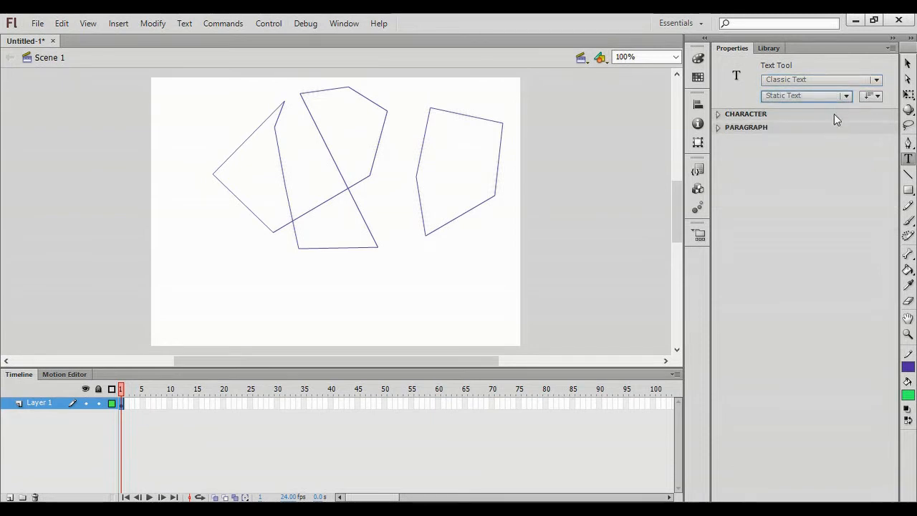
pyautogui.click(834, 114)
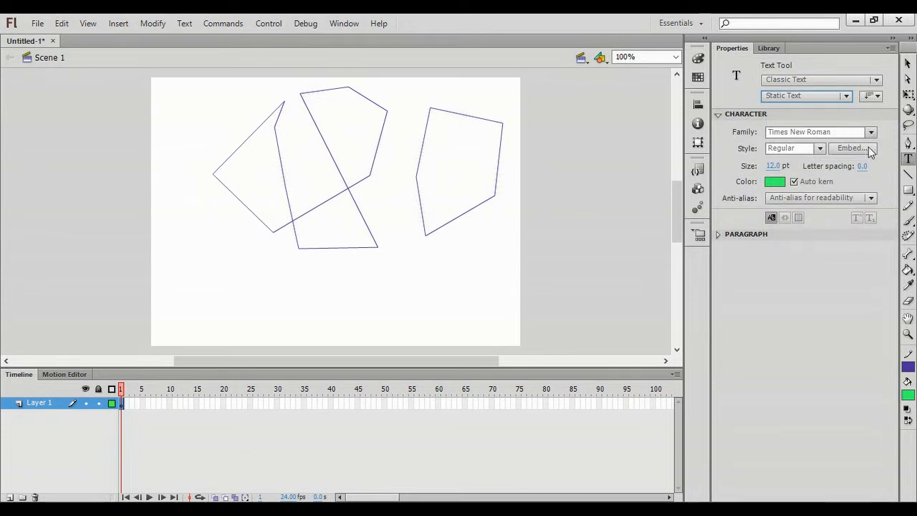
# Browse the font families and set the text font to Ubuntu.
pyautogui.click(870, 132)
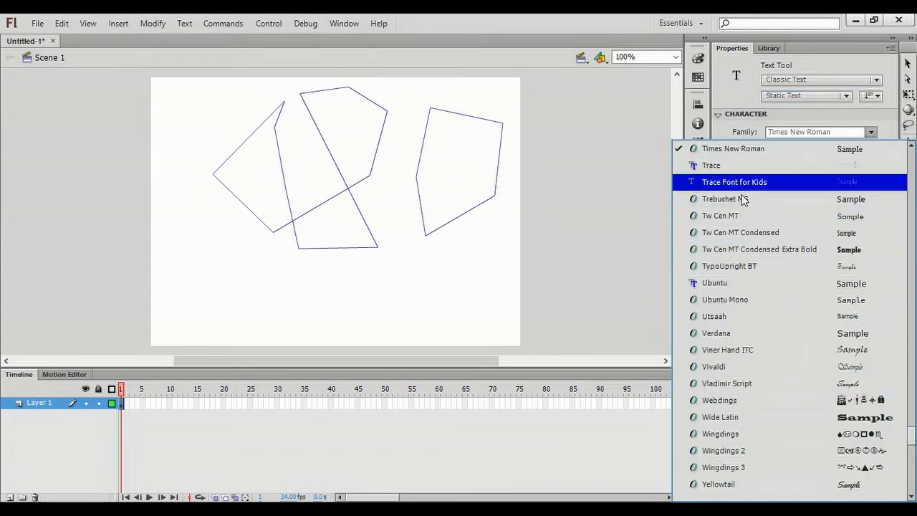
pyautogui.scroll(-4, 772, 336)
pyautogui.scroll(-5, 771, 335)
pyautogui.scroll(5, 772, 333)
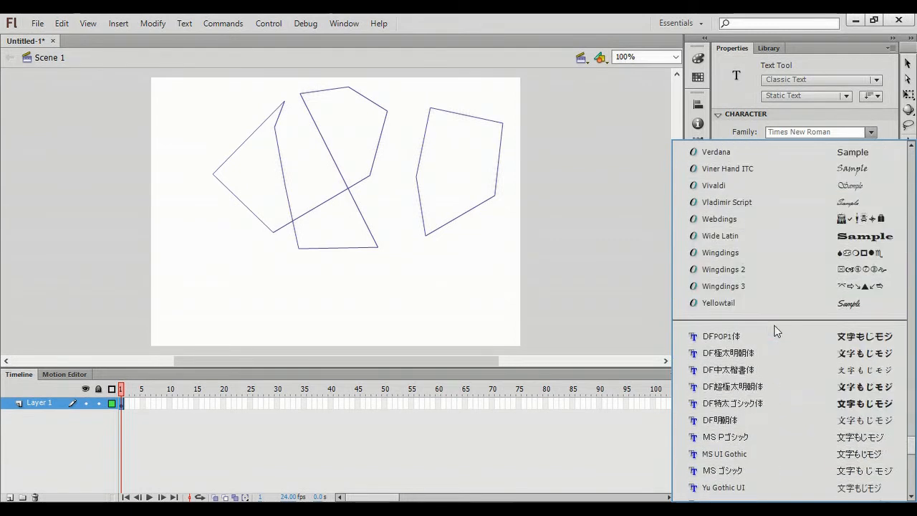
pyautogui.scroll(2, 776, 328)
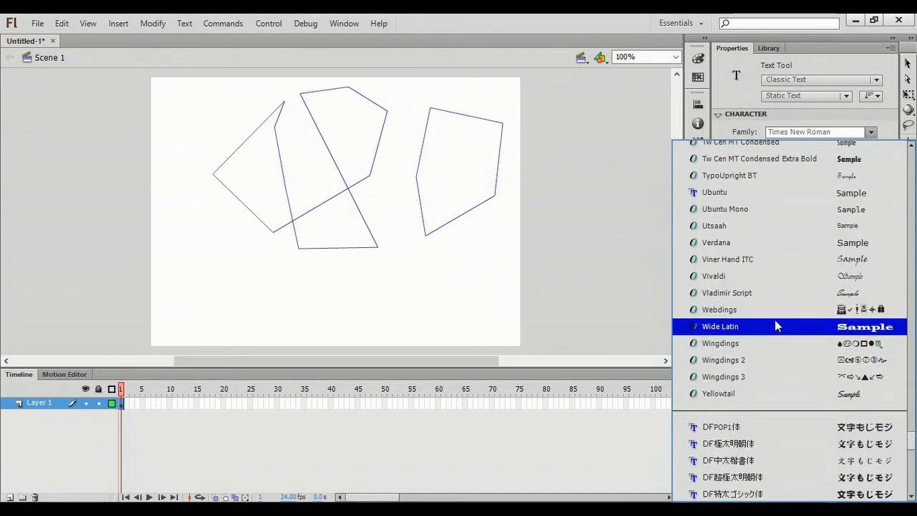
pyautogui.click(721, 195)
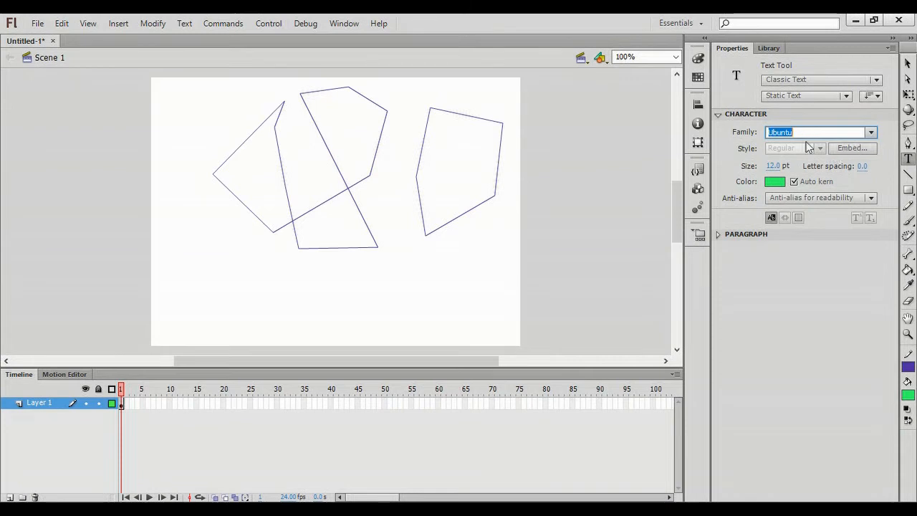
# Set the text font family to Swis721 Blk BT.
pyautogui.click(871, 132)
pyautogui.scroll(7, 815, 206)
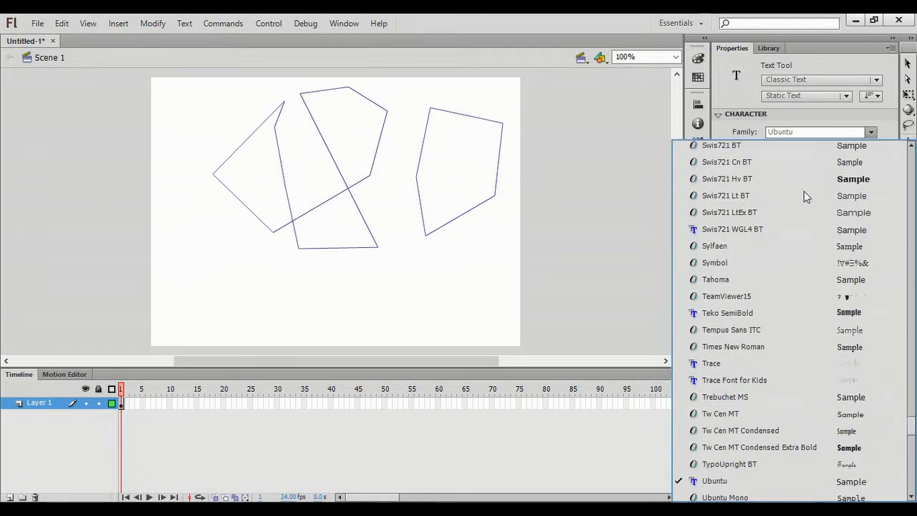
pyautogui.scroll(2, 800, 192)
pyautogui.click(808, 203)
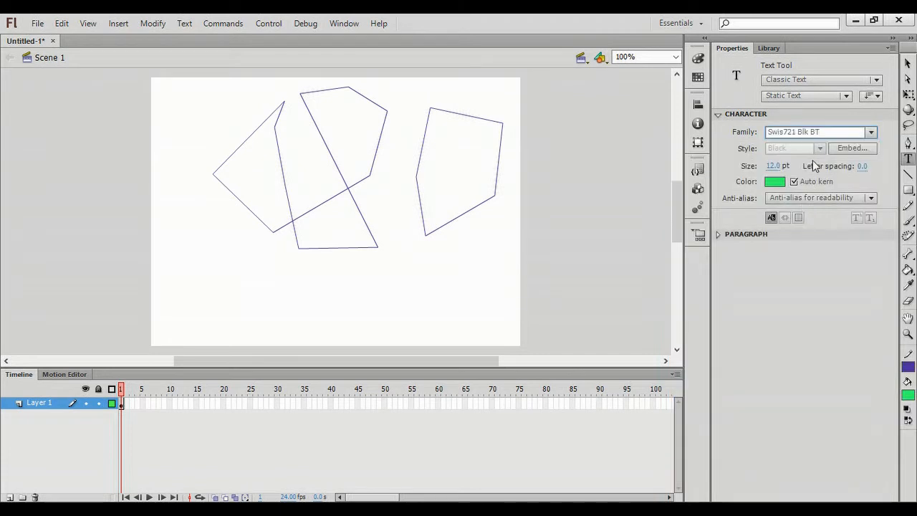
# Review the font embedding settings and the available anti-aliasing modes for the text.
pyautogui.click(849, 148)
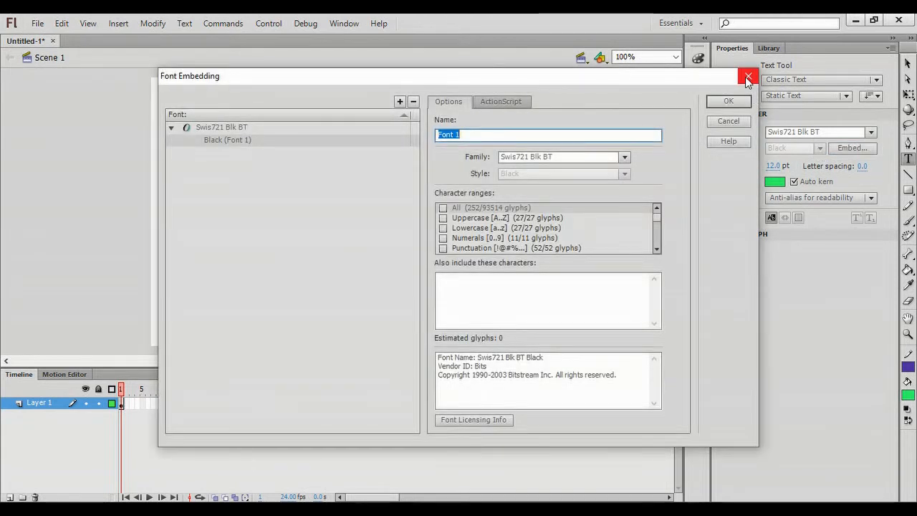
pyautogui.click(748, 75)
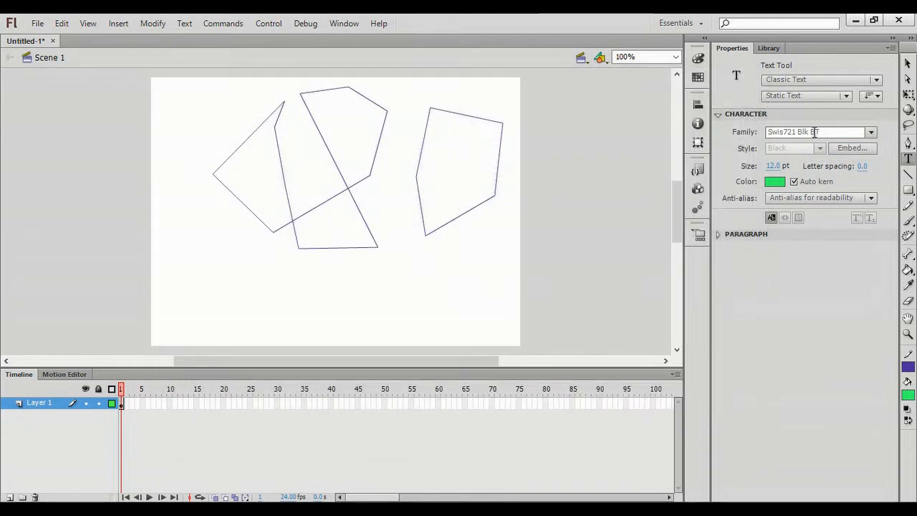
pyautogui.click(823, 199)
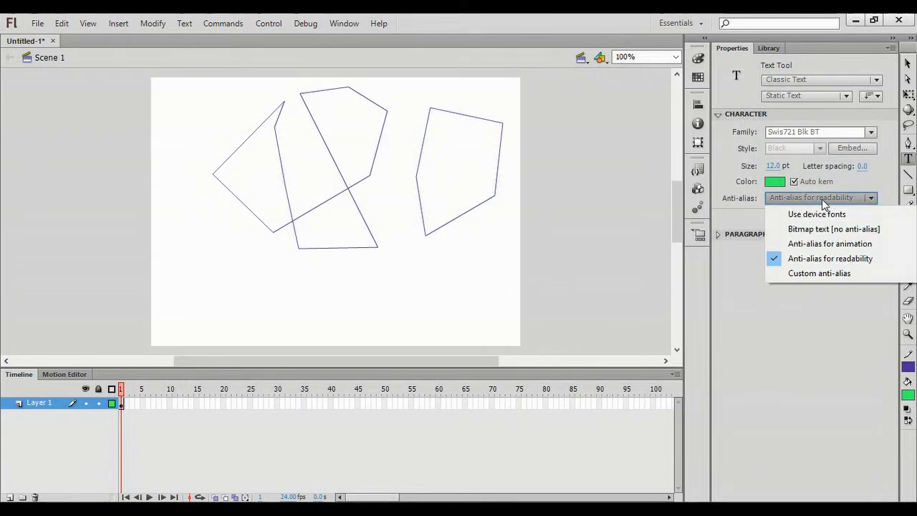
pyautogui.click(809, 320)
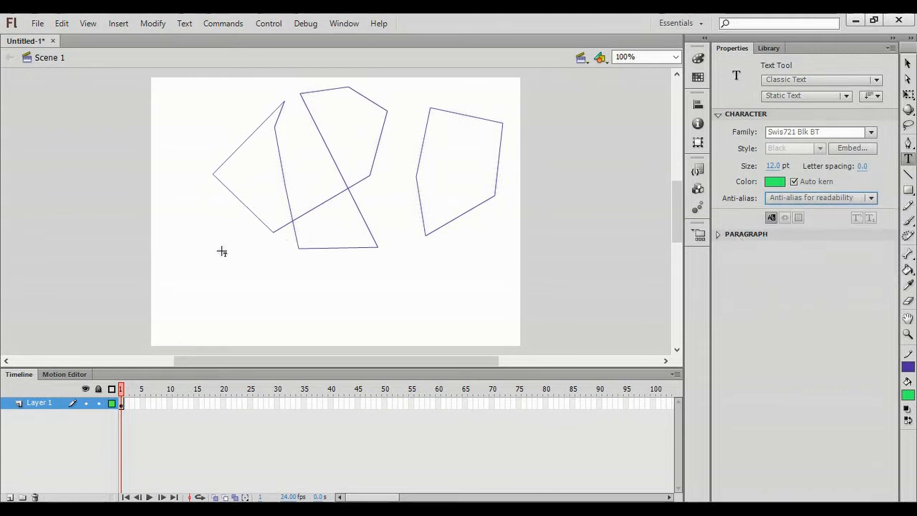
# Place a text reading "Class VI Demo Flash File" on the left part of the stage below the first shape.
pyautogui.click(192, 217)
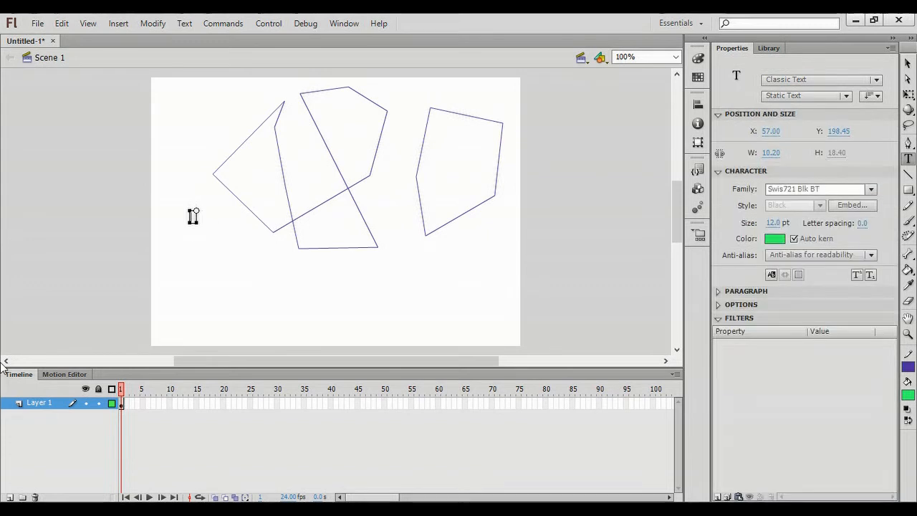
pyautogui.write('Class VI Demo')
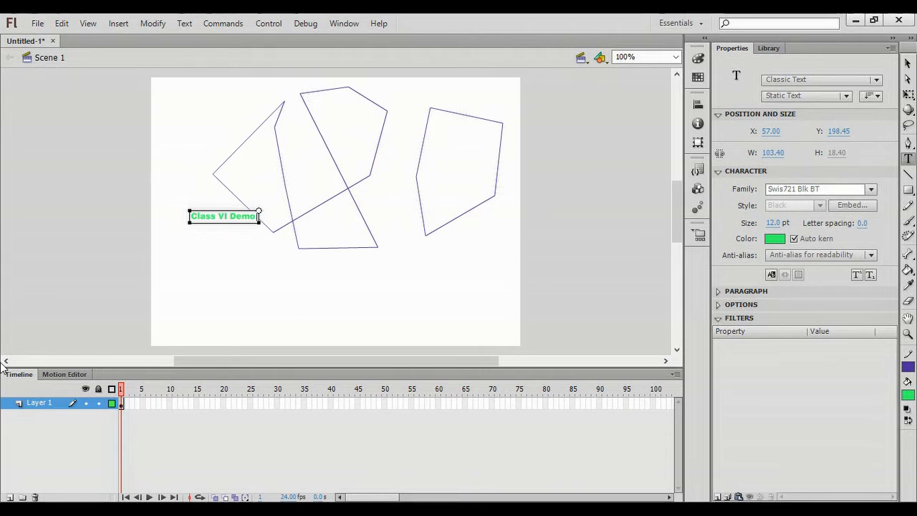
pyautogui.write(' Flash File')
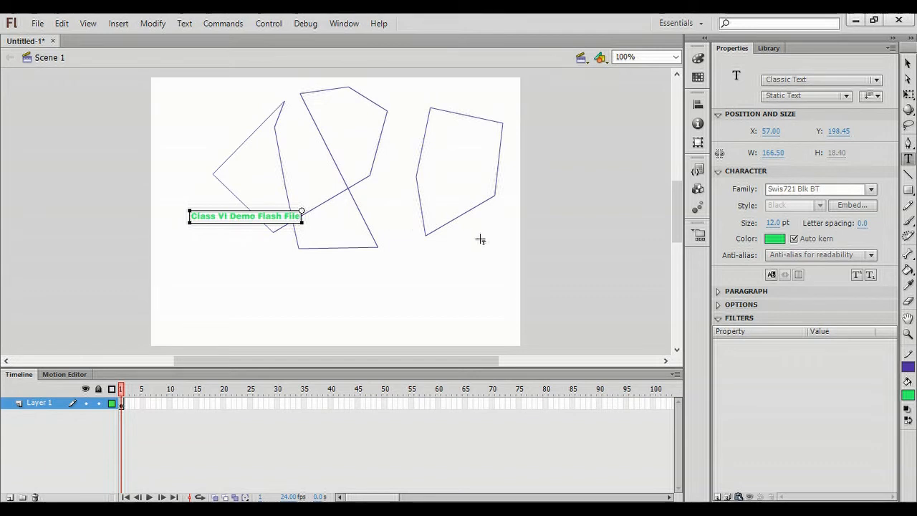
pyautogui.press('Escape')
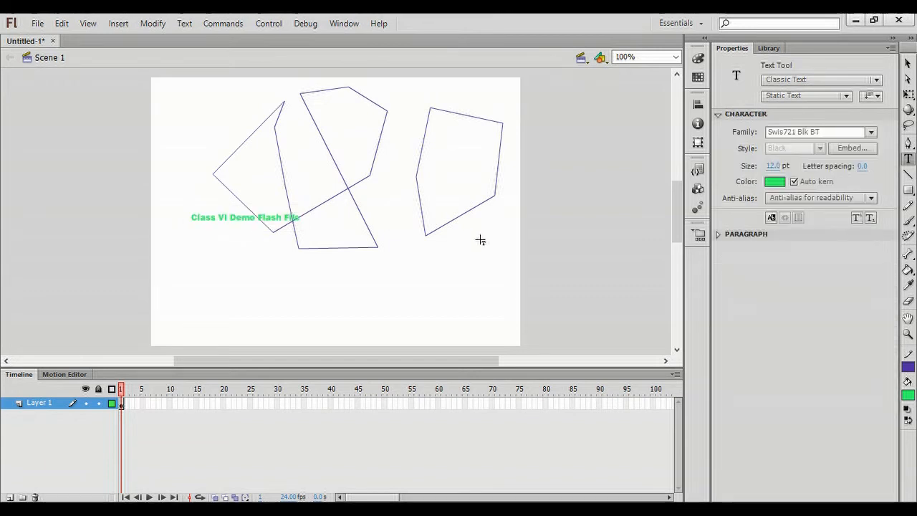
pyautogui.click(236, 221)
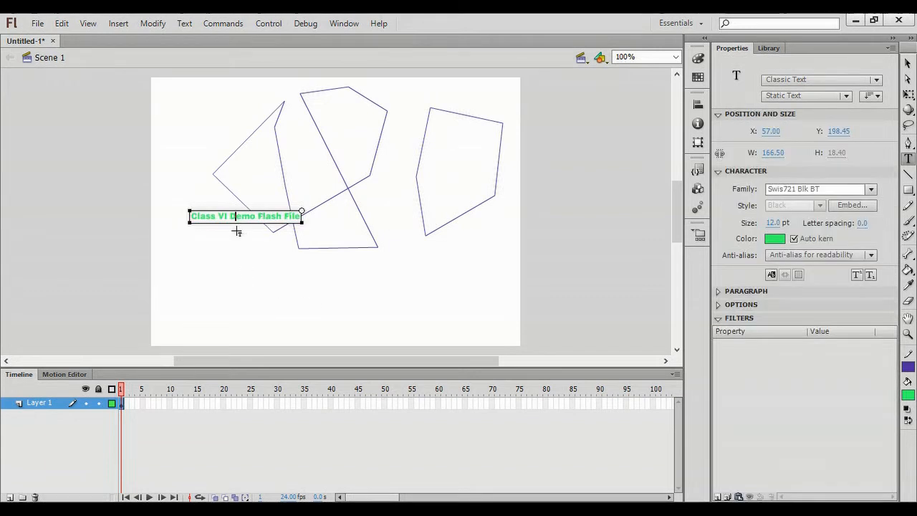
pyautogui.press('Escape')
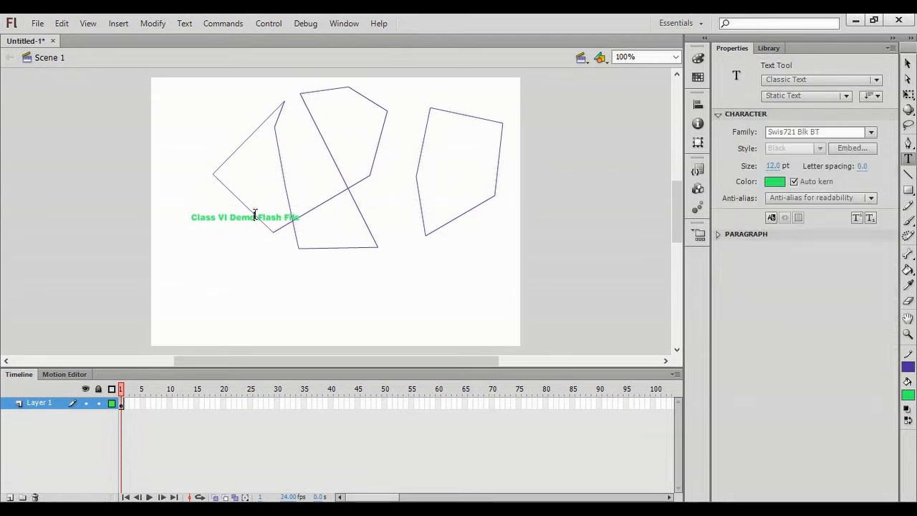
pyautogui.click(255, 215)
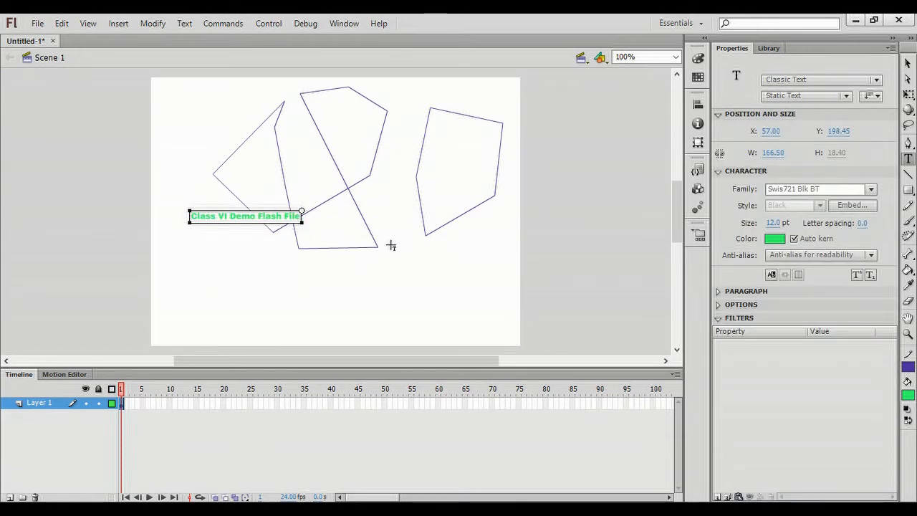
pyautogui.press('Escape')
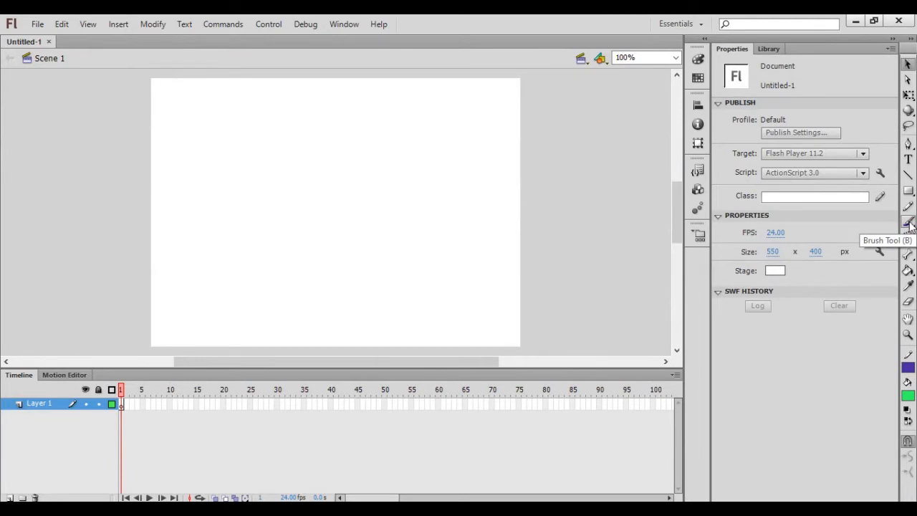
# Choose the square tip for the Brush tool and paint two freehand green strokes in the stage's upper-left area.
pyautogui.click(908, 224)
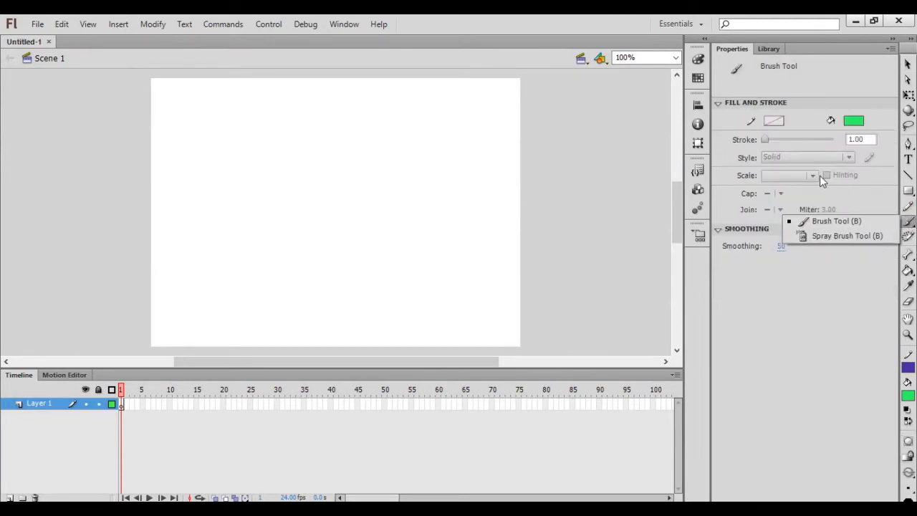
pyautogui.click(824, 259)
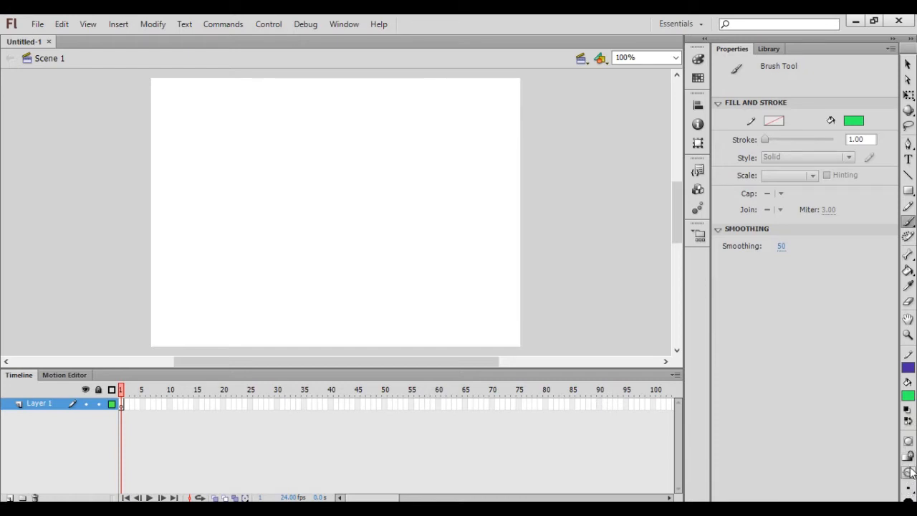
pyautogui.click(908, 501)
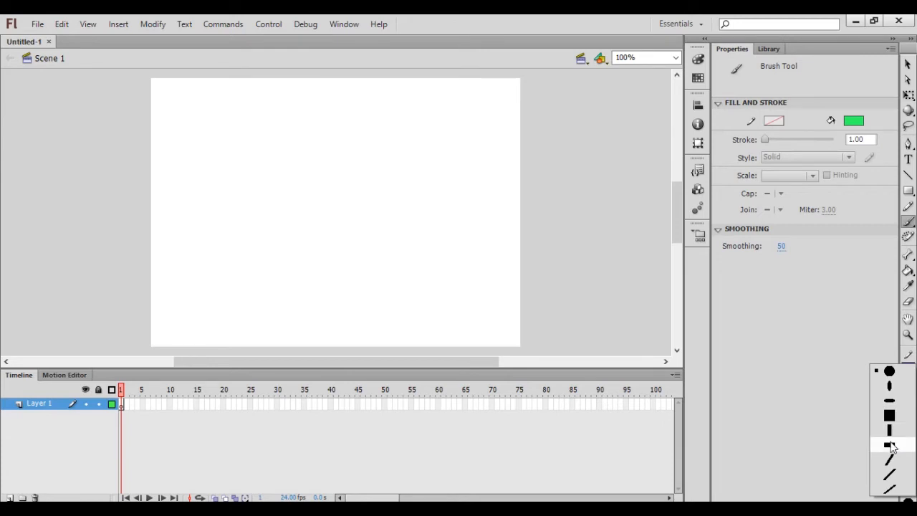
pyautogui.click(890, 417)
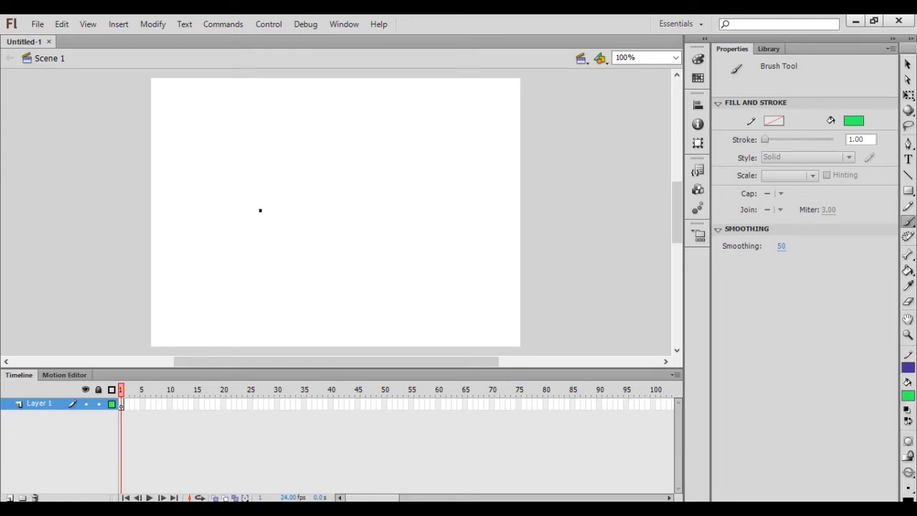
pyautogui.moveTo(205, 149)
pyautogui.mouseDown()
pyautogui.moveTo(376, 157)
pyautogui.moveTo(384, 206)
pyautogui.moveTo(366, 238)
pyautogui.moveTo(293, 243)
pyautogui.moveTo(247, 227)
pyautogui.moveTo(200, 148)
pyautogui.mouseUp()
pyautogui.moveTo(222, 127)
pyautogui.mouseDown()
pyautogui.moveTo(423, 127)
pyautogui.moveTo(450, 183)
pyautogui.moveTo(369, 202)
pyautogui.moveTo(299, 189)
pyautogui.moveTo(262, 114)
pyautogui.moveTo(224, 126)
pyautogui.mouseUp()
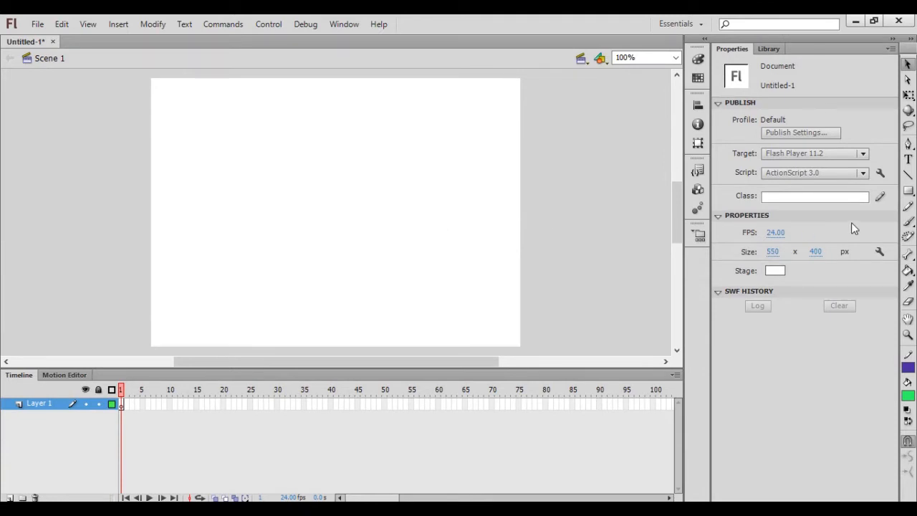
# Draw a large green-filled rectangle with a purple outline across the middle of the empty stage using the Rectangle tool.
pyautogui.click(907, 191)
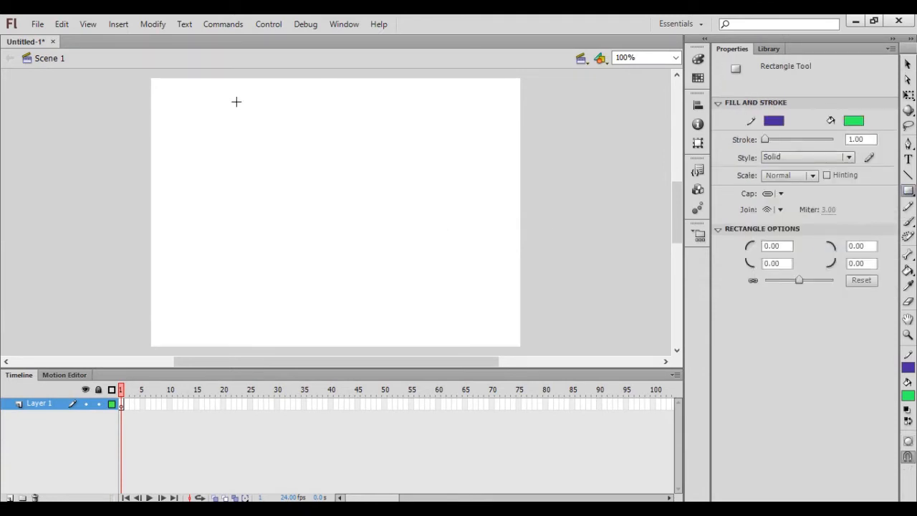
pyautogui.moveTo(218, 107); pyautogui.dragTo(442, 277)
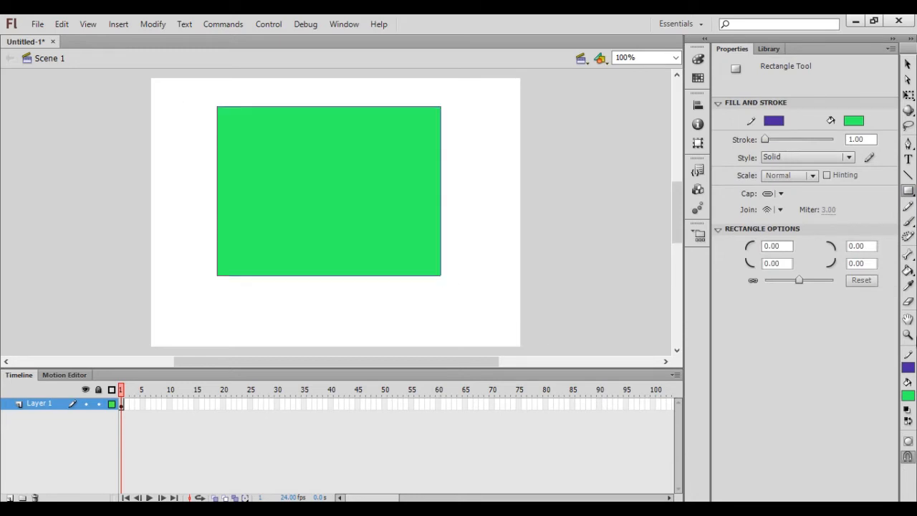
# Recolour the large rectangle's green fill to blue #3333CC with the Paint Bucket tool.
pyautogui.click(908, 270)
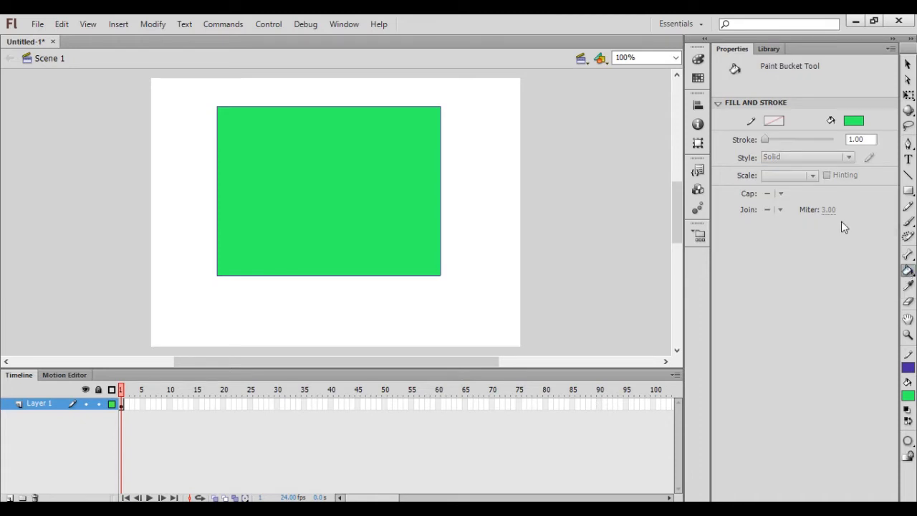
pyautogui.click(857, 122)
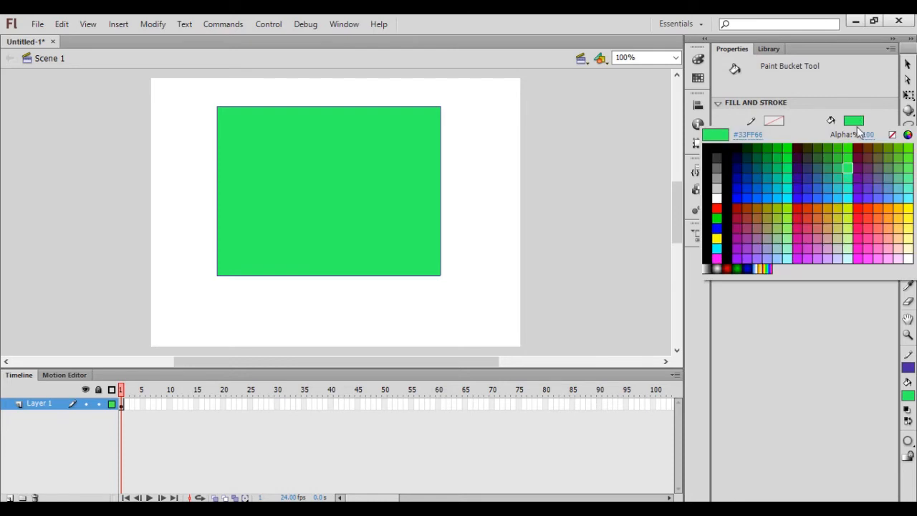
pyautogui.click(819, 178)
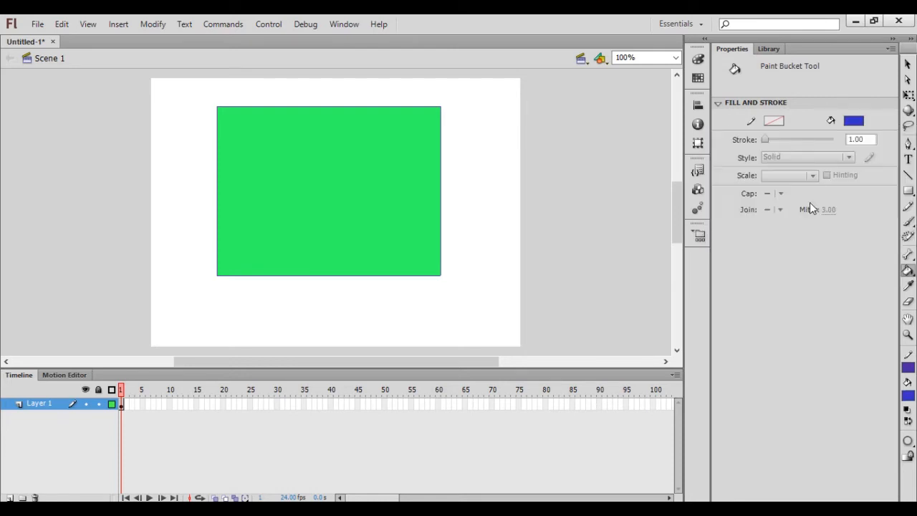
pyautogui.click(300, 144)
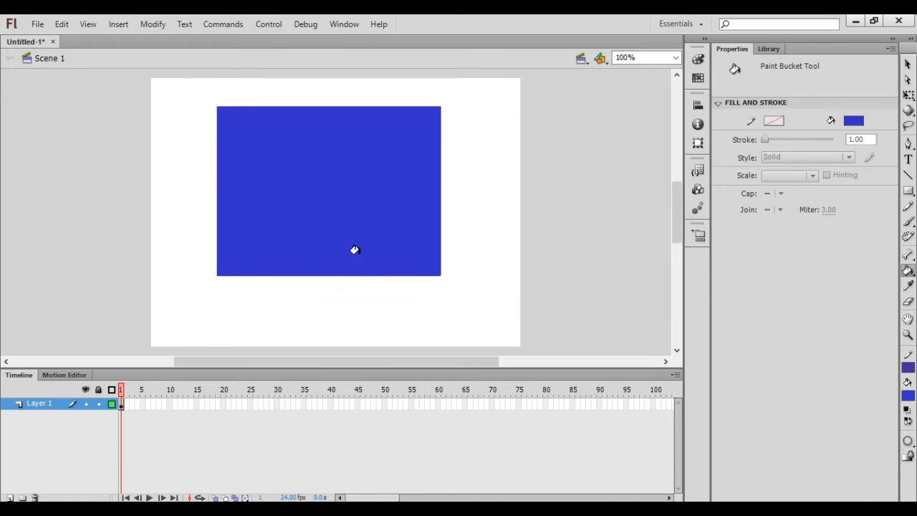
# Draw a small blue-filled circle with a purple outline just right of the rectangle using the Oval tool.
pyautogui.click(909, 192)
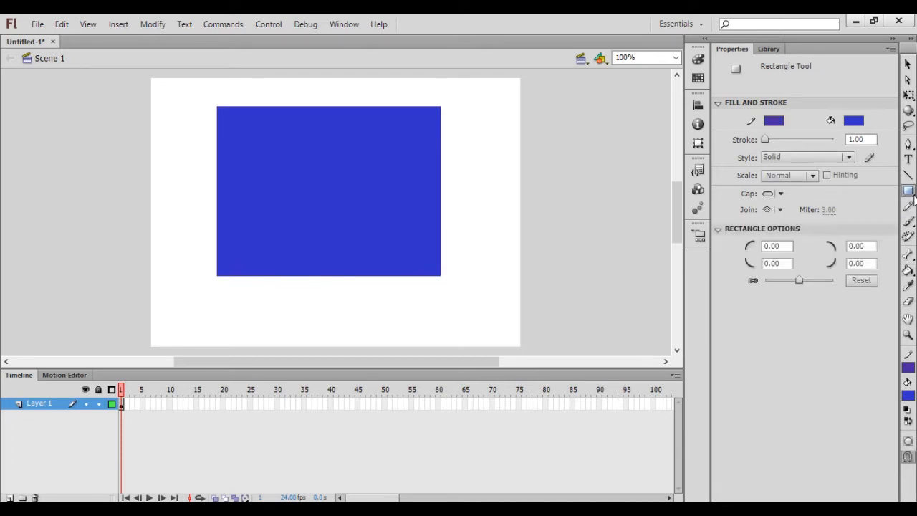
pyautogui.click(908, 190)
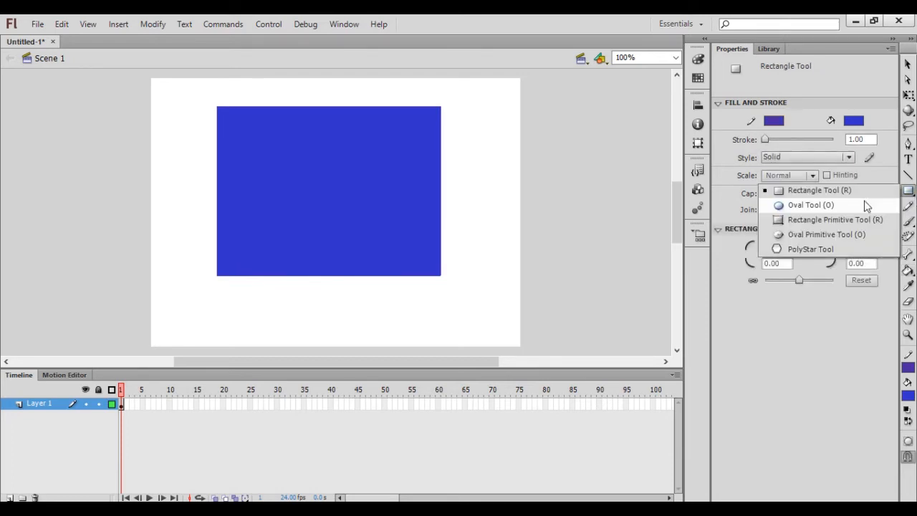
pyautogui.click(844, 206)
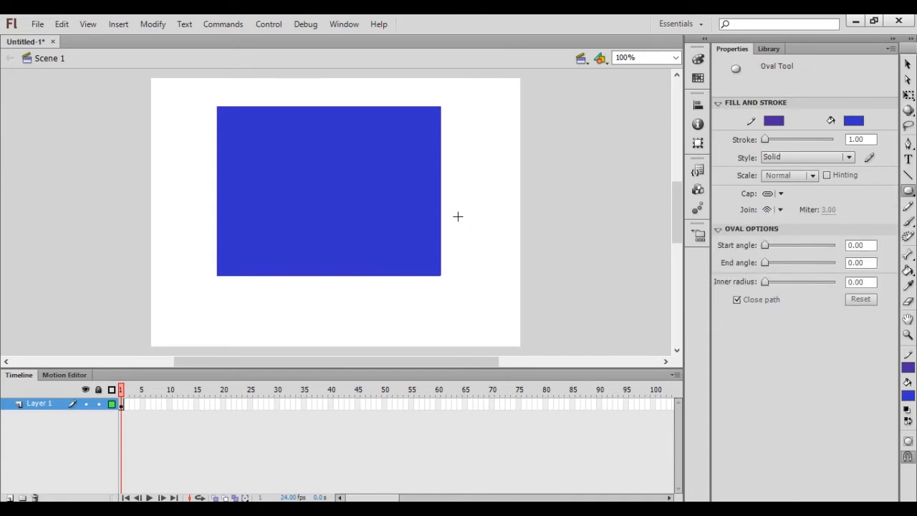
pyautogui.moveTo(457, 208); pyautogui.dragTo(517, 271)
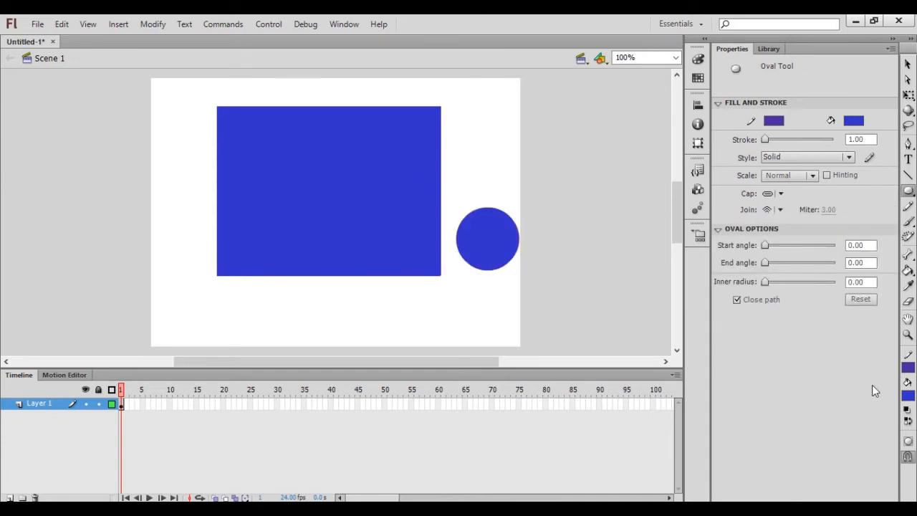
# Fill the small circle beside the rectangle with orange using the Paint Bucket tool.
pyautogui.click(908, 270)
pyautogui.click(854, 120)
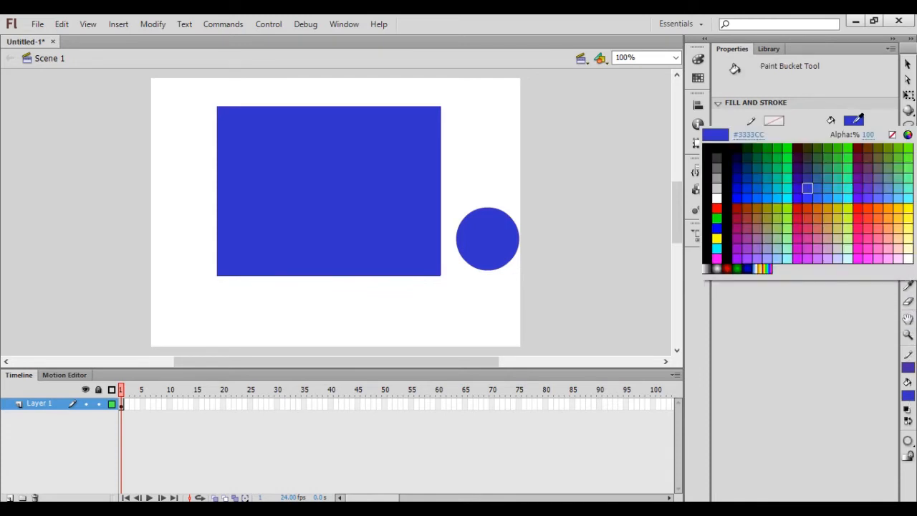
pyautogui.click(887, 221)
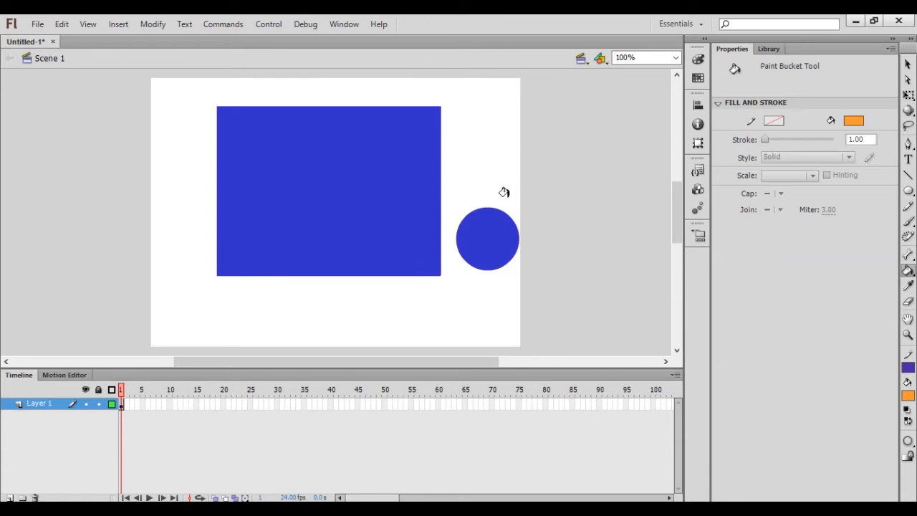
pyautogui.click(486, 217)
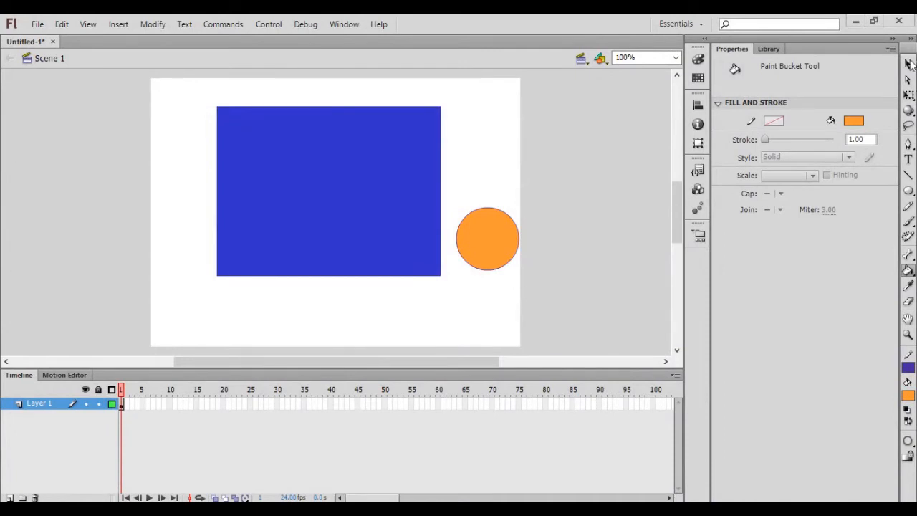
# Erase the upper-left part of the blue rectangle with freehand strokes of the Eraser tool.
pyautogui.click(909, 303)
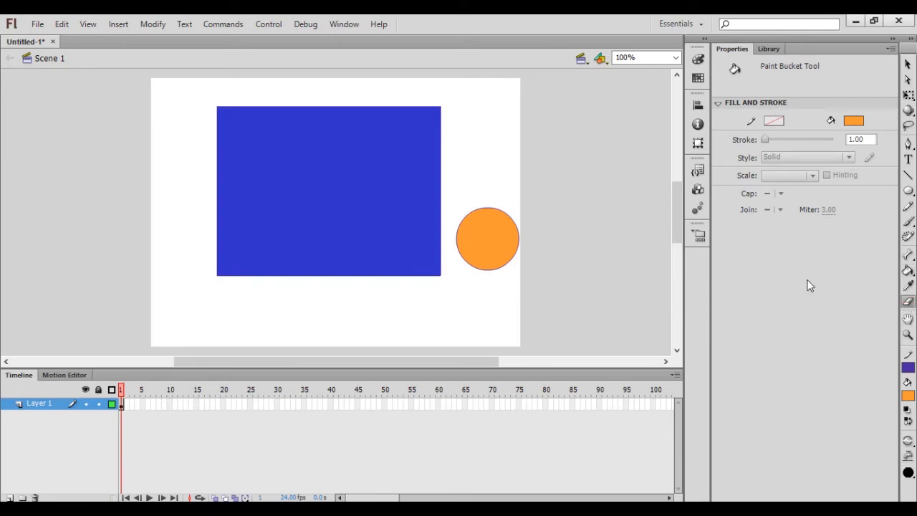
pyautogui.moveTo(300, 149)
pyautogui.mouseDown()
pyautogui.moveTo(392, 138)
pyautogui.moveTo(349, 151)
pyautogui.moveTo(412, 157)
pyautogui.moveTo(281, 168)
pyautogui.moveTo(340, 167)
pyautogui.moveTo(288, 143)
pyautogui.moveTo(332, 139)
pyautogui.moveTo(253, 140)
pyautogui.moveTo(324, 126)
pyautogui.moveTo(268, 115)
pyautogui.moveTo(239, 124)
pyautogui.moveTo(295, 127)
pyautogui.moveTo(271, 125)
pyautogui.moveTo(331, 113)
pyautogui.moveTo(269, 105)
pyautogui.moveTo(217, 106)
pyautogui.moveTo(261, 112)
pyautogui.moveTo(218, 120)
pyautogui.moveTo(244, 130)
pyautogui.moveTo(220, 139)
pyautogui.moveTo(258, 137)
pyautogui.moveTo(282, 156)
pyautogui.moveTo(212, 152)
pyautogui.moveTo(328, 158)
pyautogui.moveTo(346, 115)
pyautogui.moveTo(337, 108)
pyautogui.moveTo(336, 131)
pyautogui.moveTo(312, 125)
pyautogui.mouseUp()
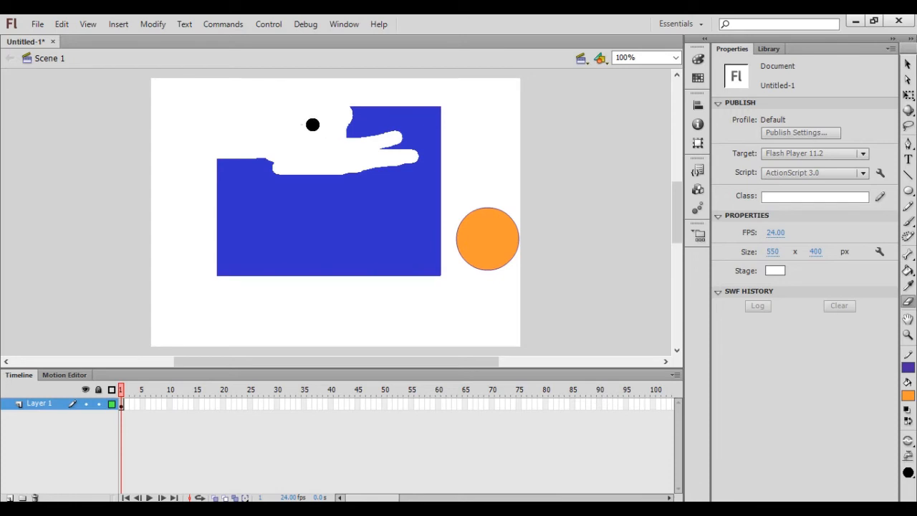